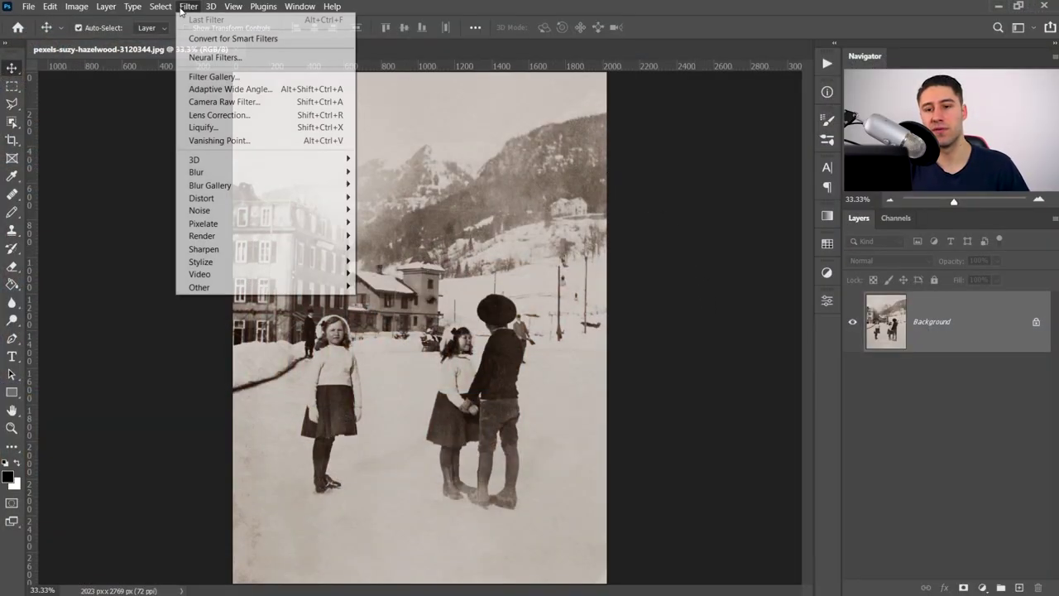
Step: Download the beta Colorize filter in Neural Filters
left_click(217, 57)
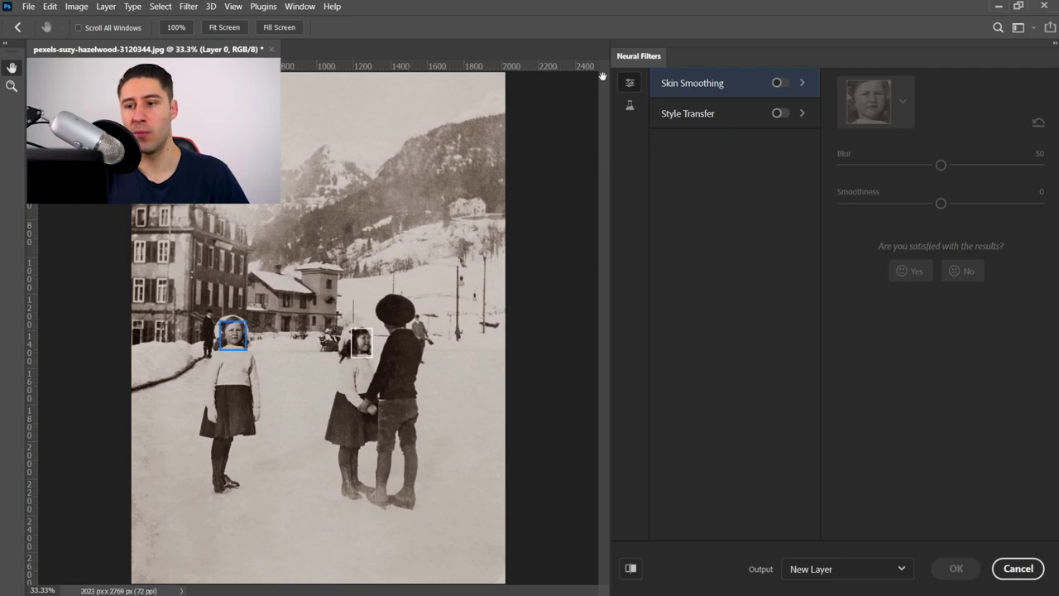
left_click(629, 105)
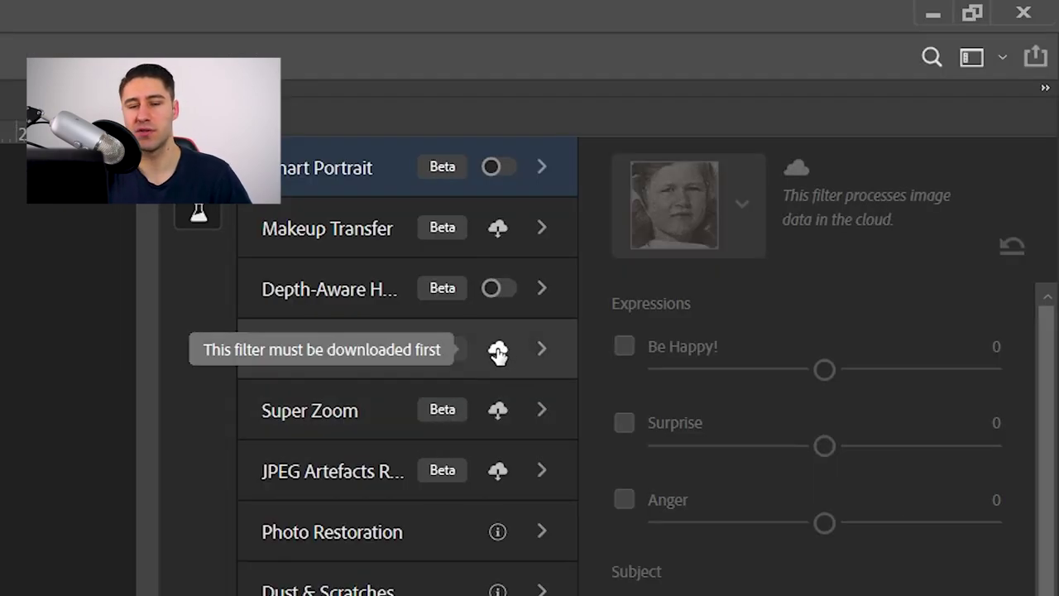
left_click(497, 351)
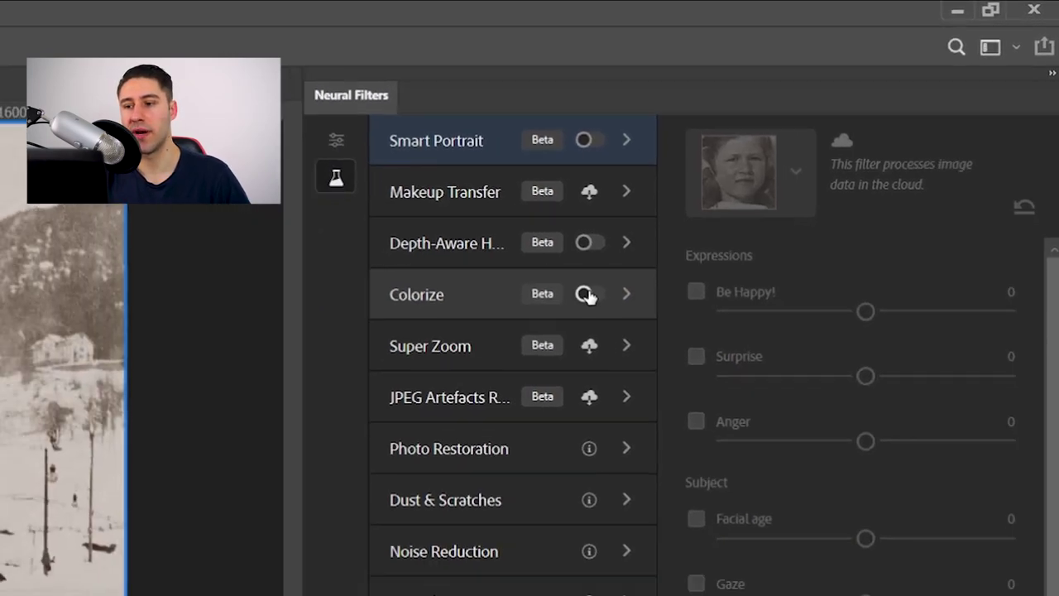
Step: Turn on the Colorize neural filter and review its settings
left_click(495, 349)
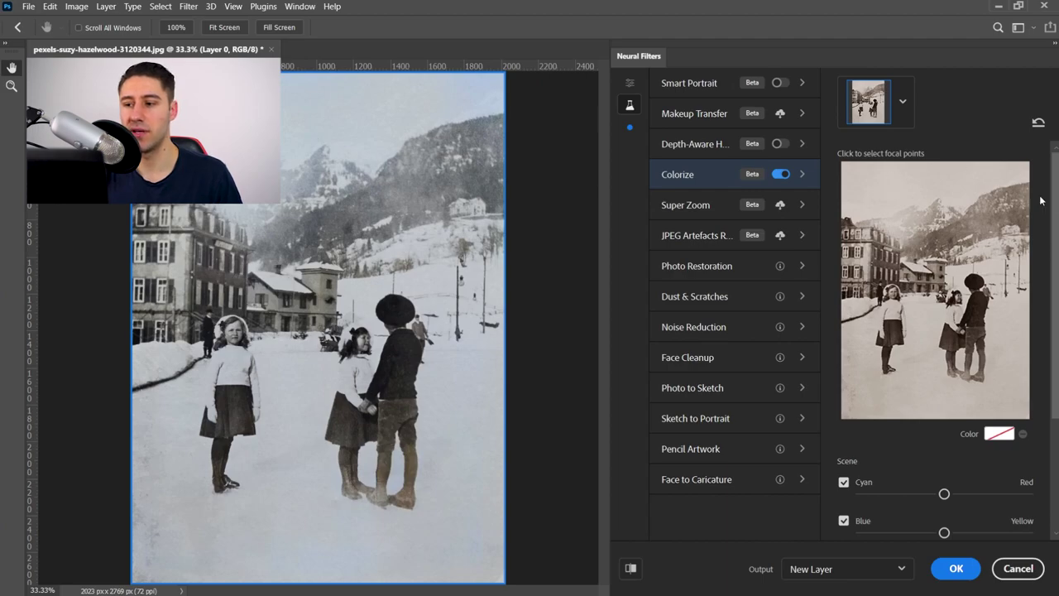
scroll(900, 334, "down", 2)
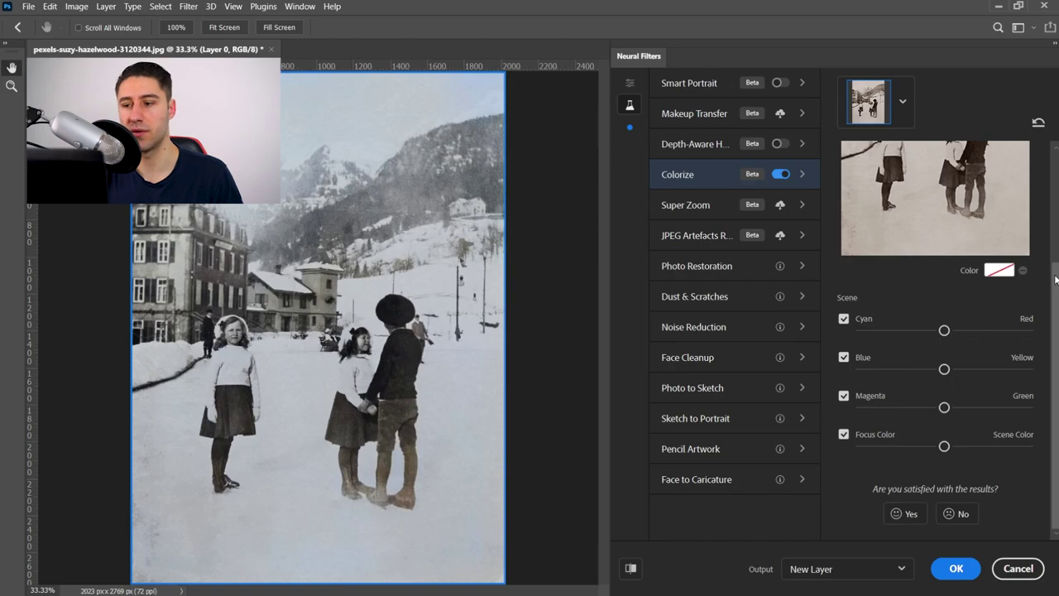
scroll(951, 242, "up", 2)
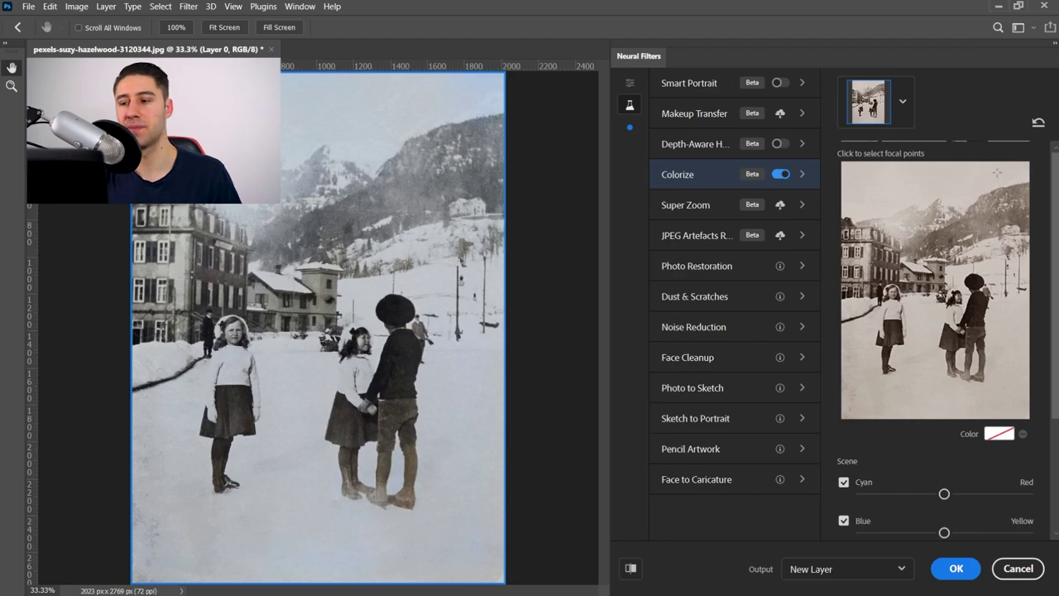
Step: Set the Colorize focus point colour to a very light cyan (c5fffa)
left_click(998, 434)
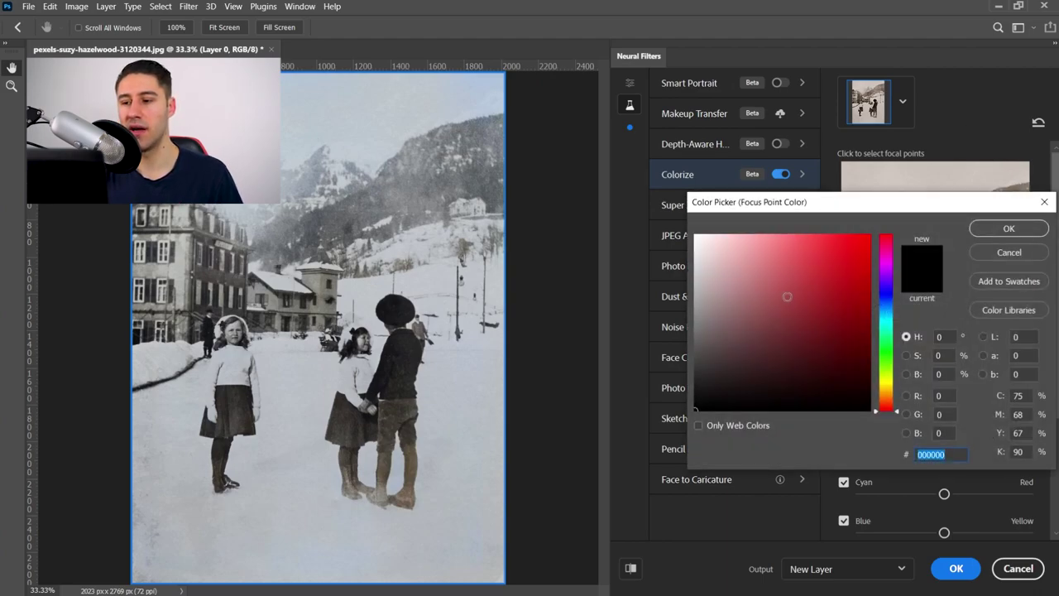
left_click(885, 325)
mouse_move(765, 260)
left_mouse_down()
mouse_move(728, 225)
mouse_move(734, 236)
left_mouse_up()
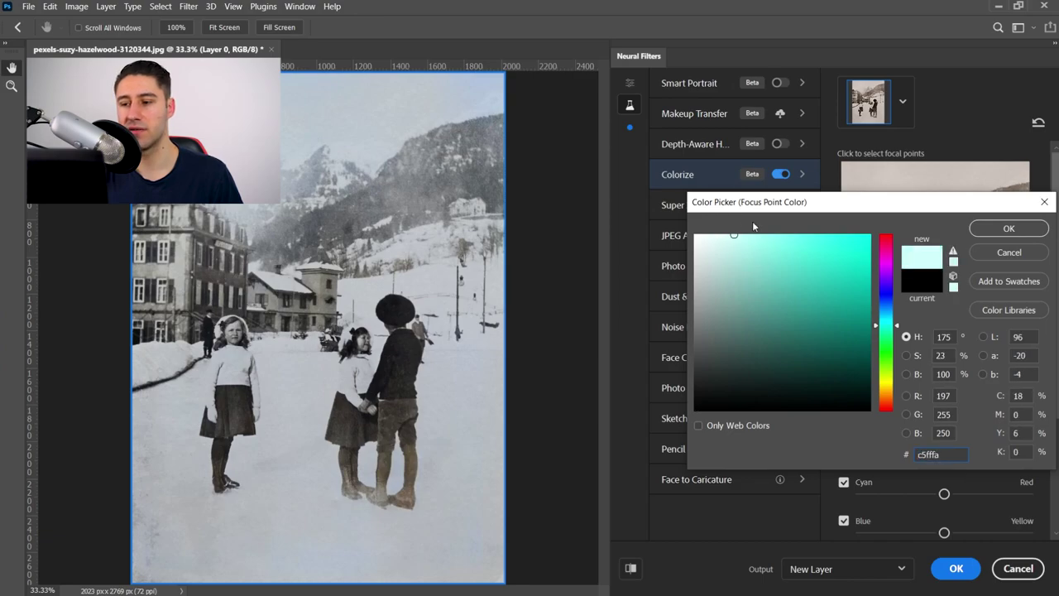
left_click(990, 233)
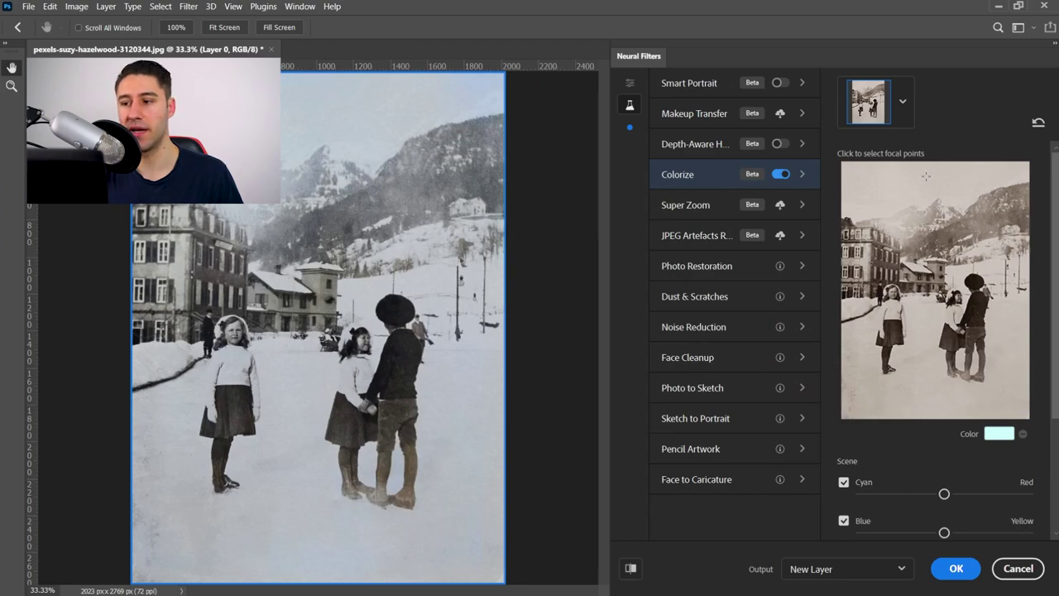
Step: Place a focal point in the sky and make its cyan slightly lighter
left_click(925, 176)
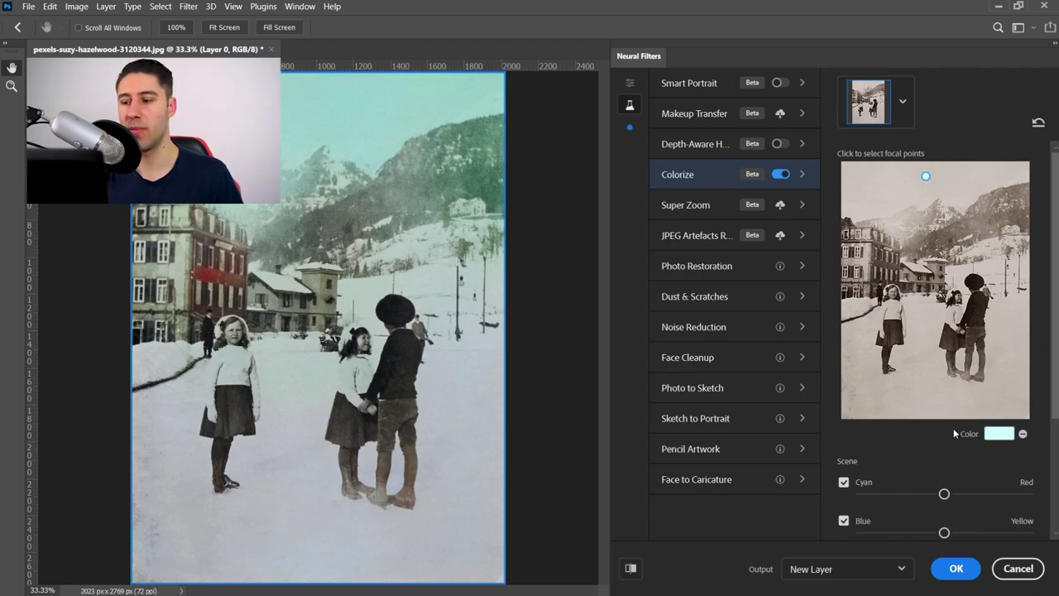
left_click(998, 434)
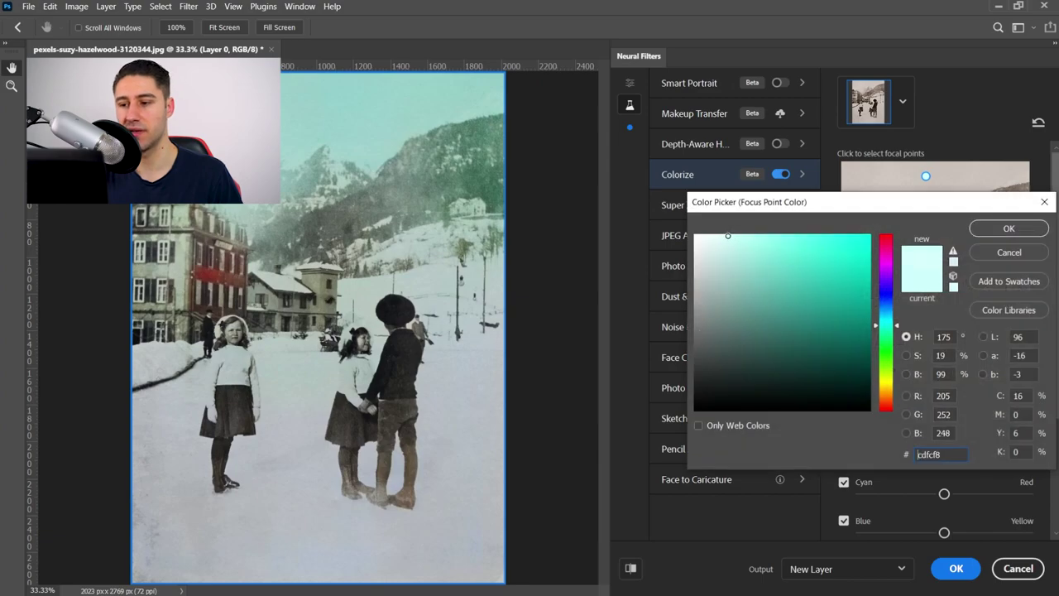
left_click_drag(724, 233, 721, 231)
left_click(1008, 229)
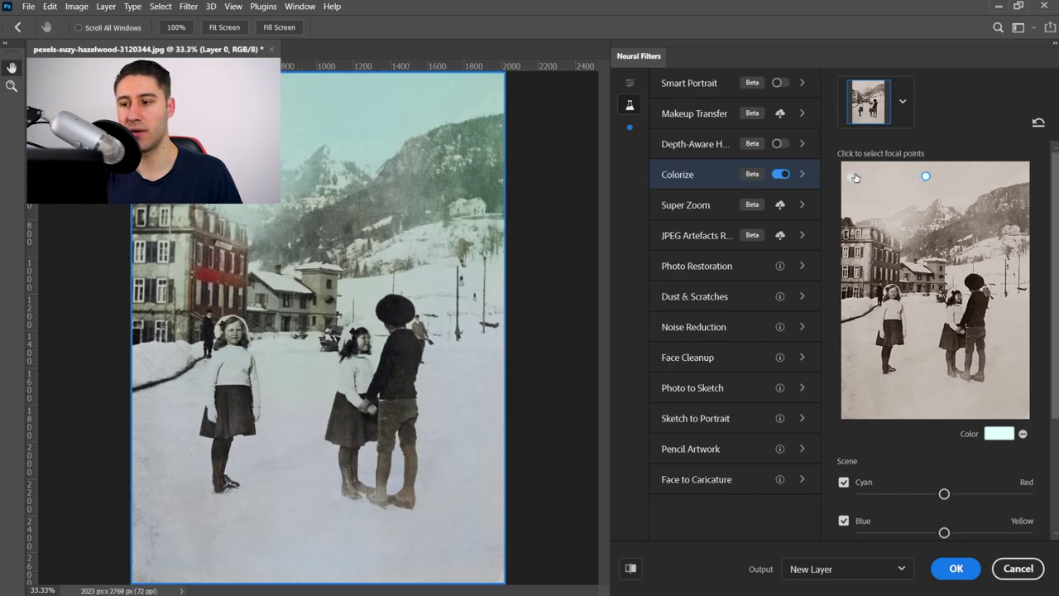
Step: Try the focal point at top-right, return it to sky centre, and remove the extra point
left_click_drag(928, 171, 1010, 177)
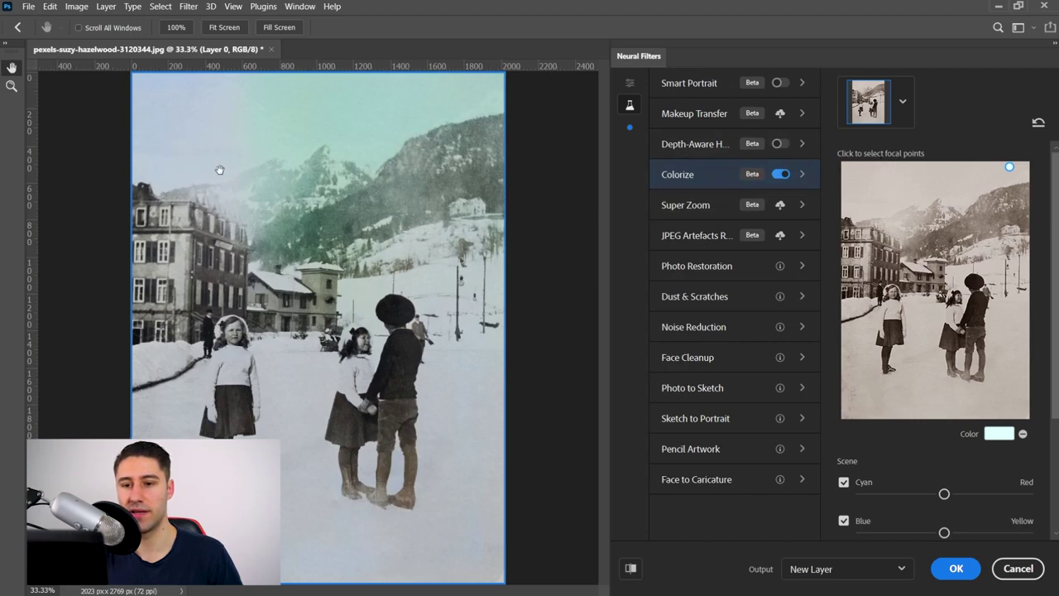
left_click(924, 176)
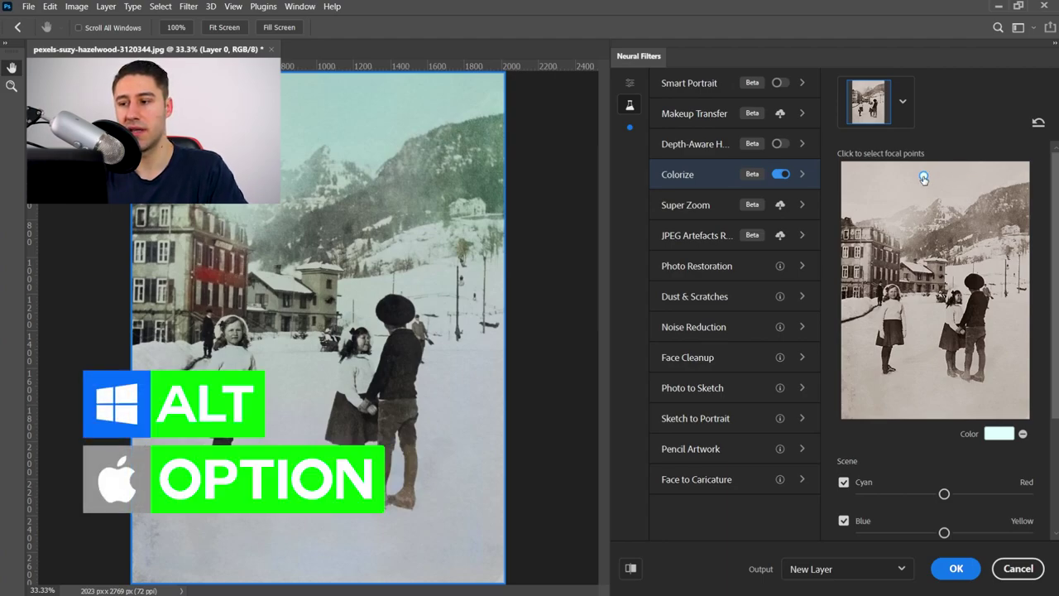
left_click(1019, 170)
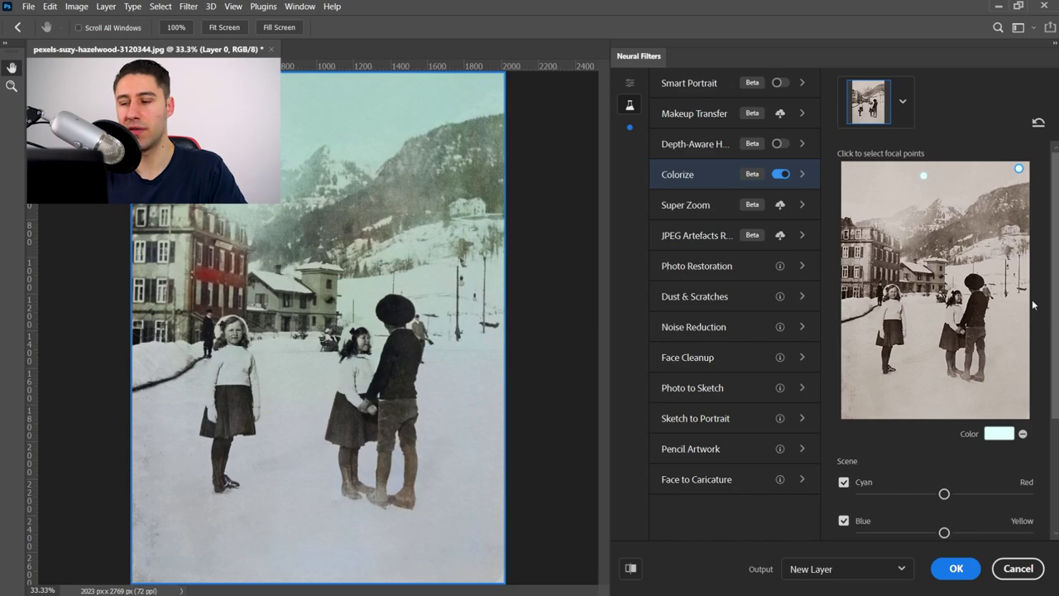
left_click(1023, 434)
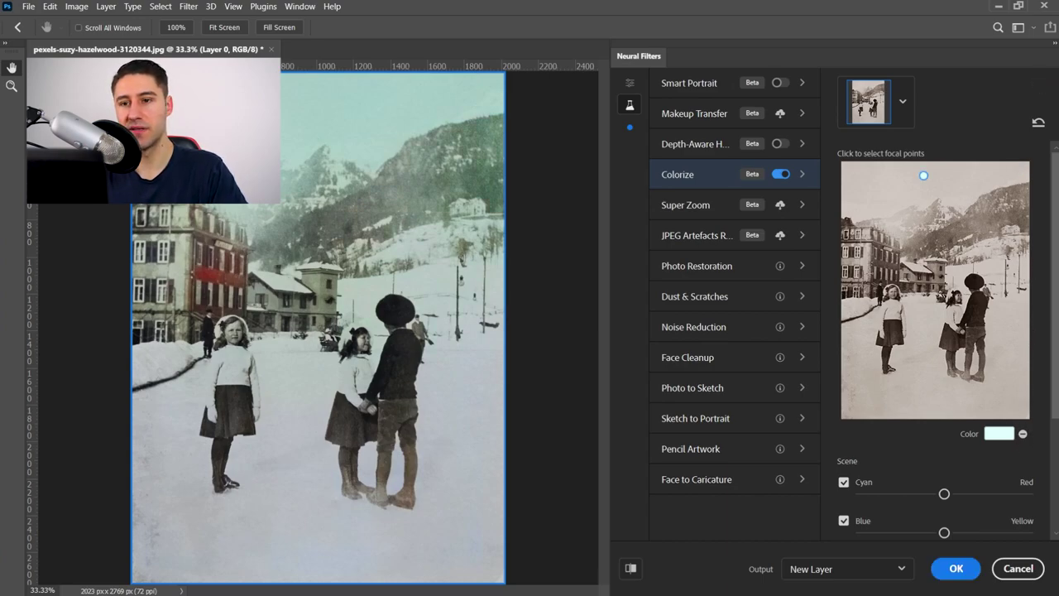
Step: Add a red-brown (843719) focal point on the left building
left_click(862, 261)
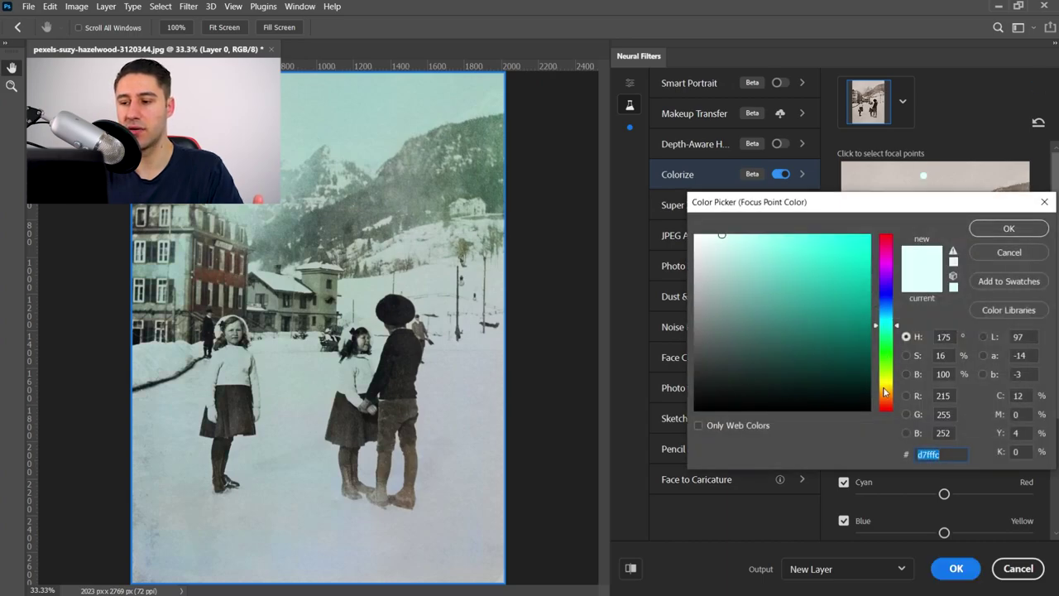
left_click_drag(884, 392, 890, 403)
left_click_drag(849, 373, 836, 320)
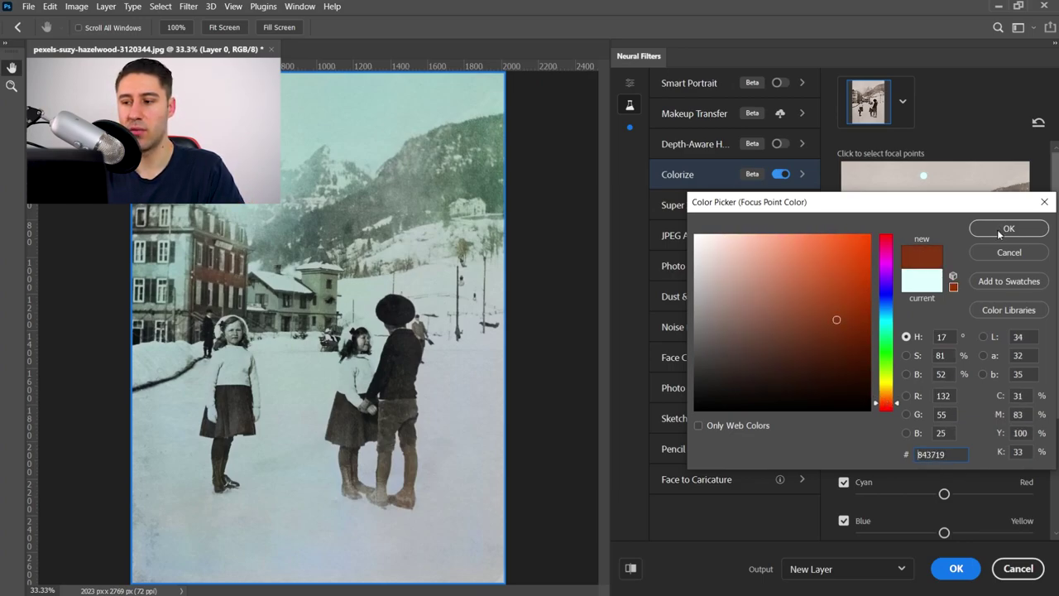
left_click(1001, 230)
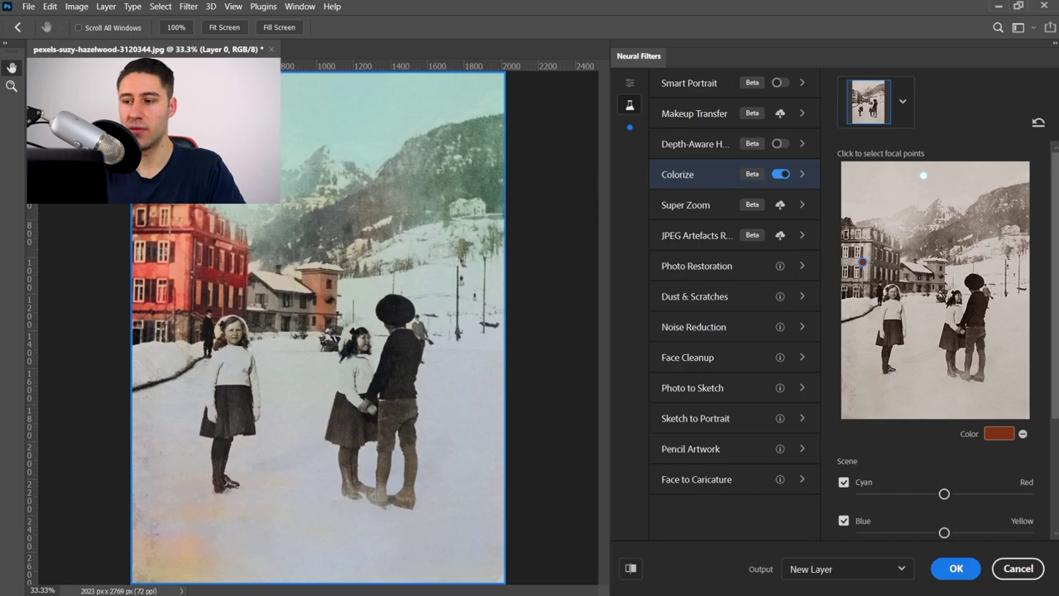
Step: Change the focus colour to a slightly lightened dark green (243023)
left_click(999, 433)
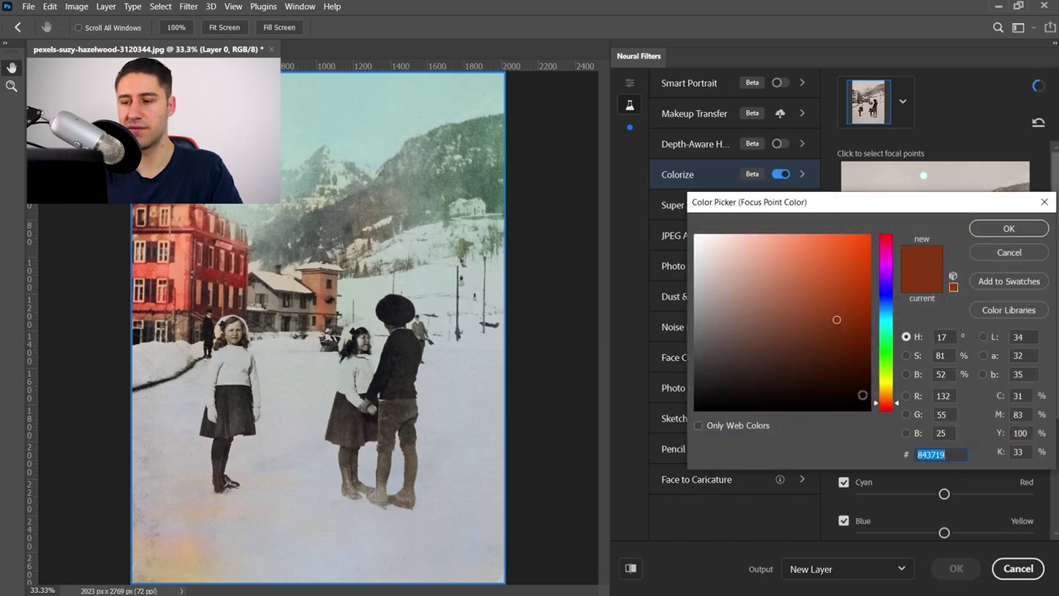
type("243023")
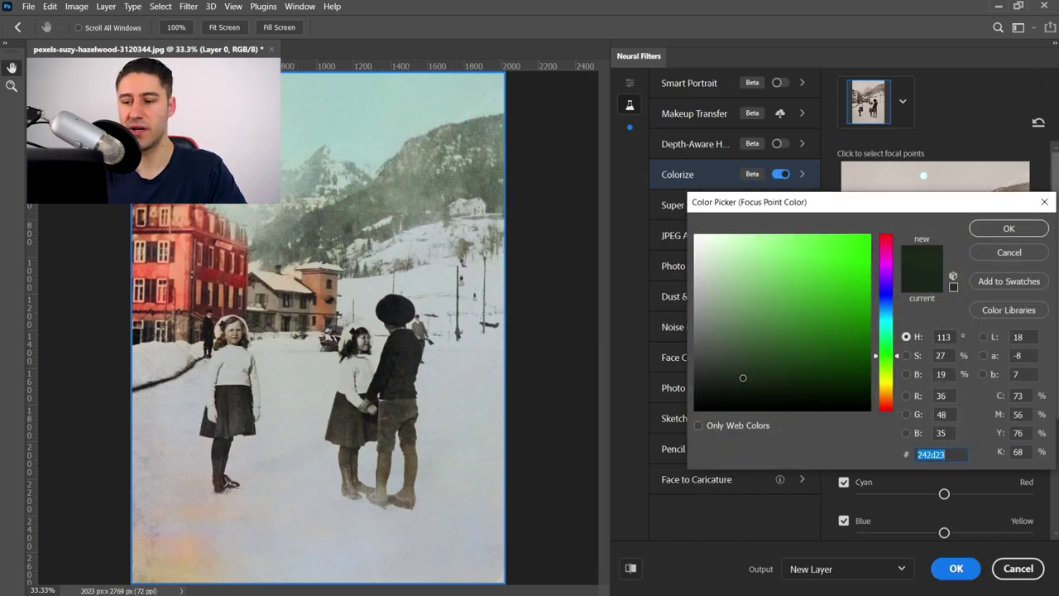
left_click_drag(742, 377, 749, 372)
left_click(1009, 229)
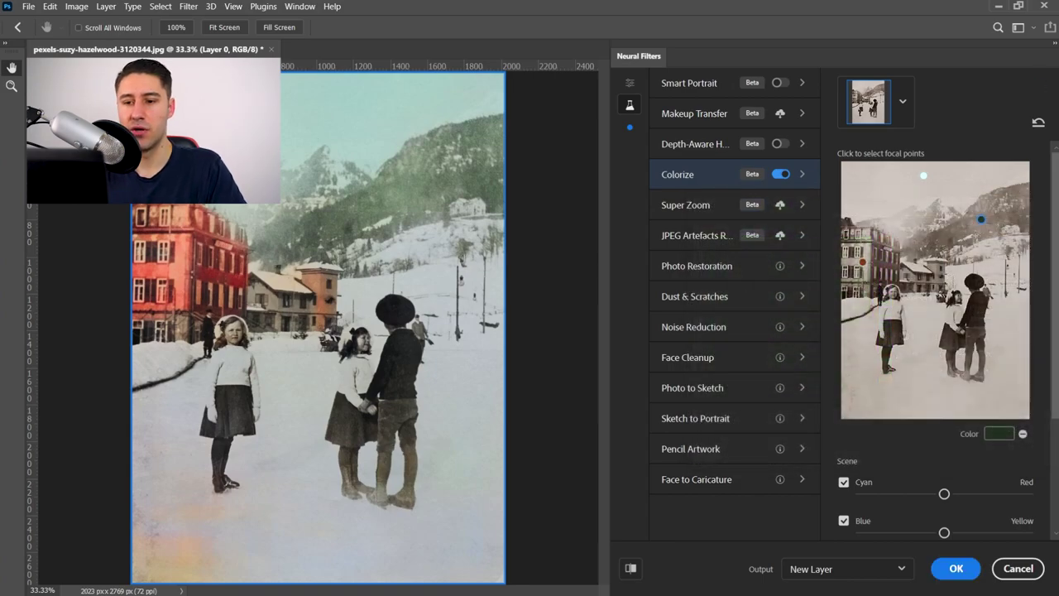
Step: Place a focal point and colour it bright orange for the small house
left_click(914, 217)
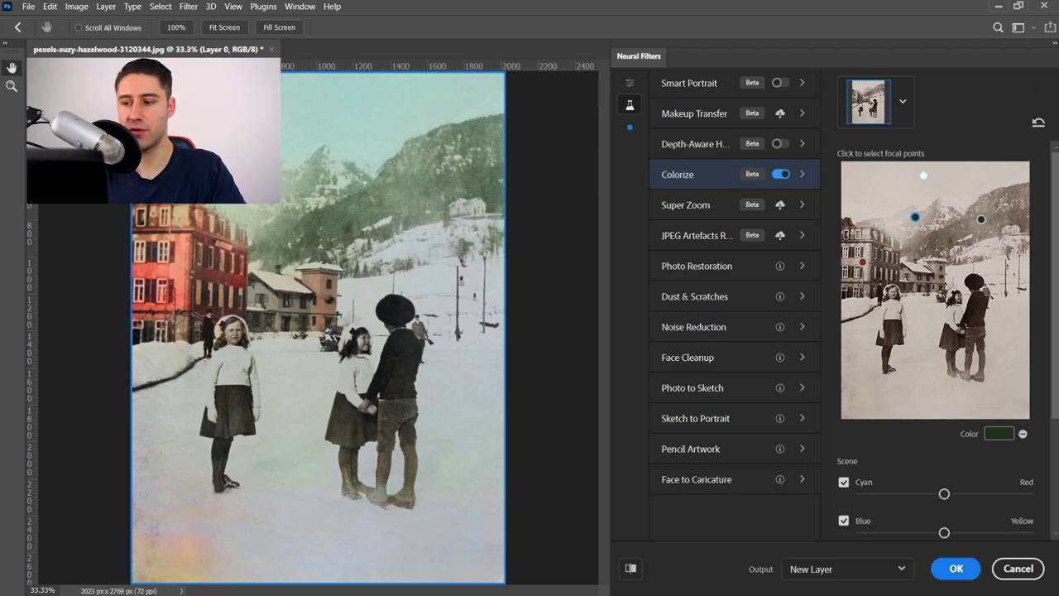
left_click(999, 433)
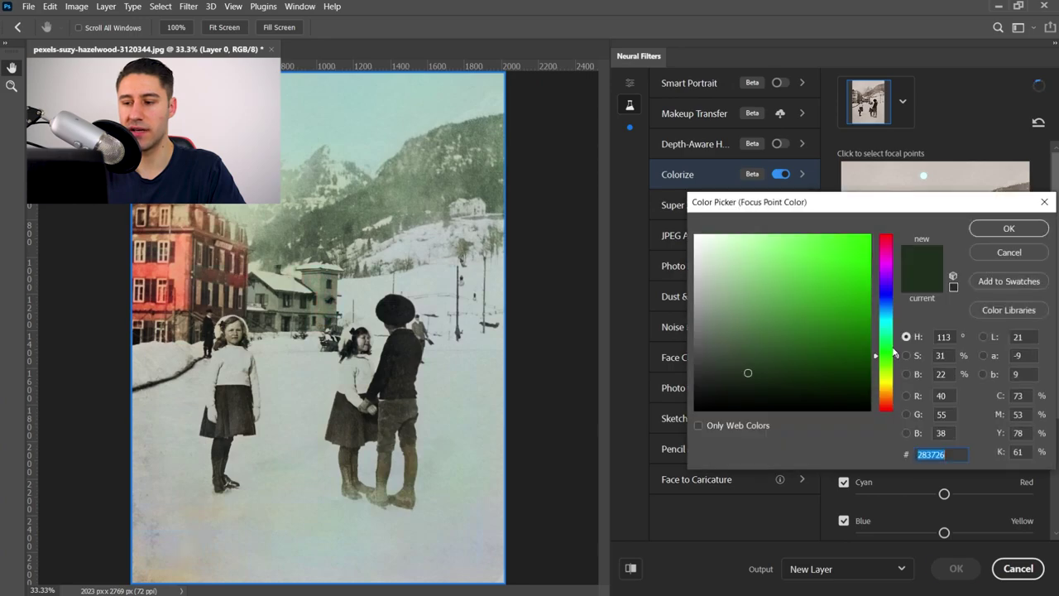
left_click_drag(885, 356, 882, 399)
left_click_drag(806, 249, 814, 261)
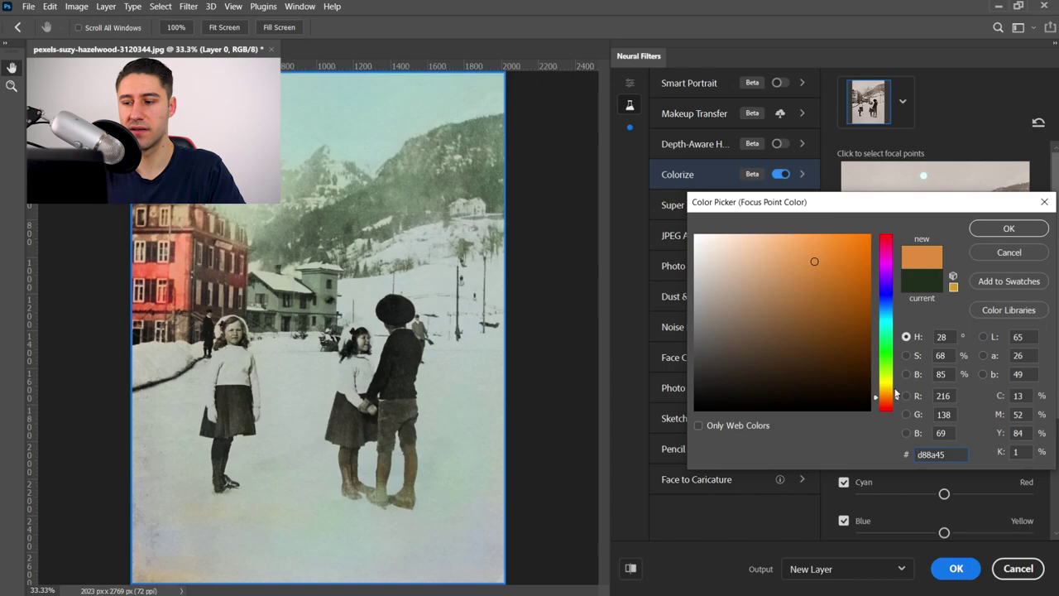
left_click(984, 233)
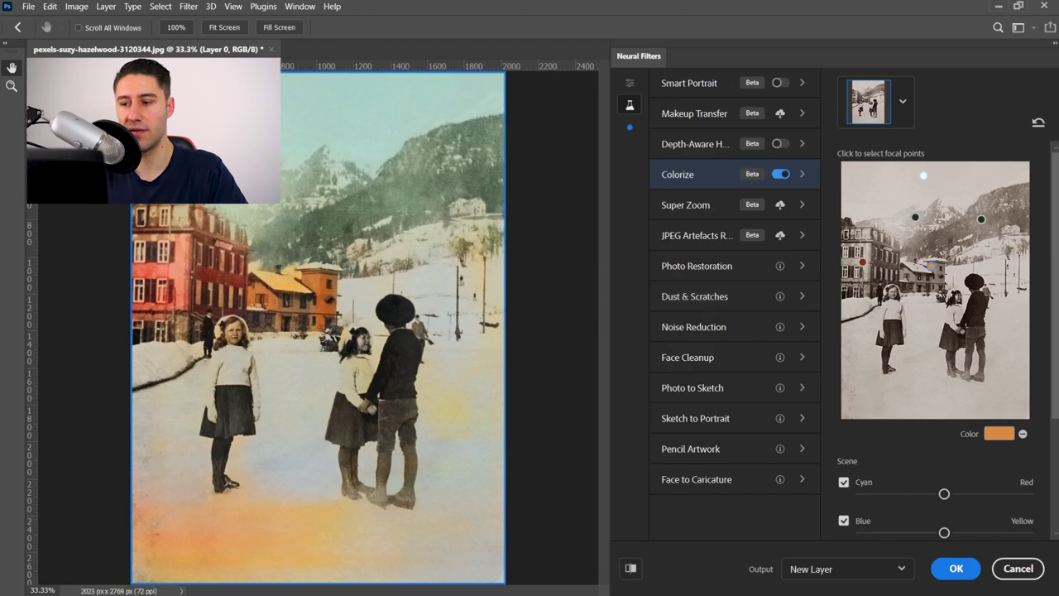
Step: Set white (ffffff) on the snow focus points, adding one at the left building's base
left_click(998, 432)
left_click_drag(713, 303, 695, 235)
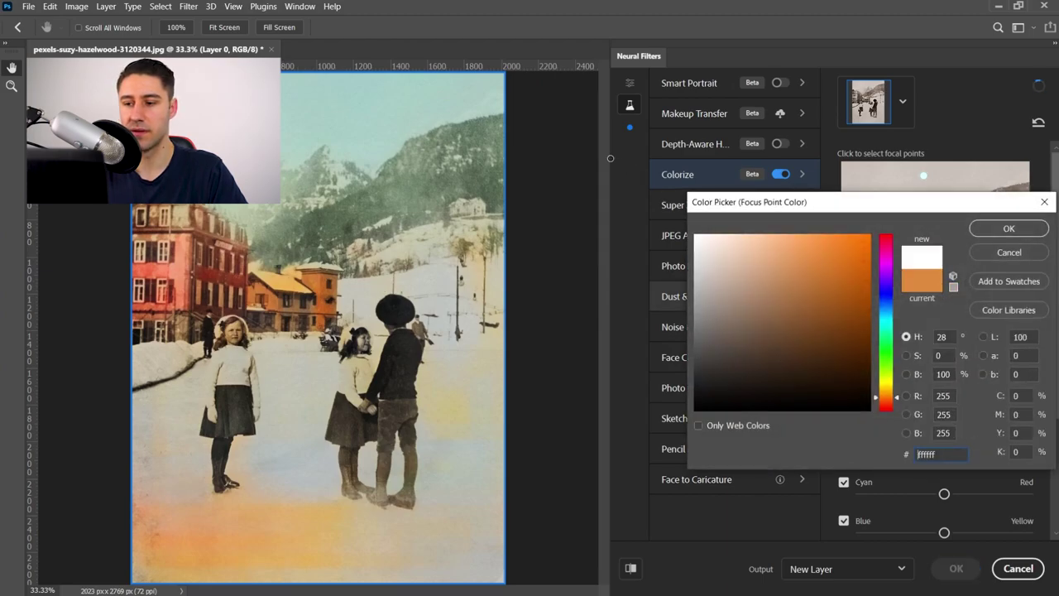
left_click(996, 230)
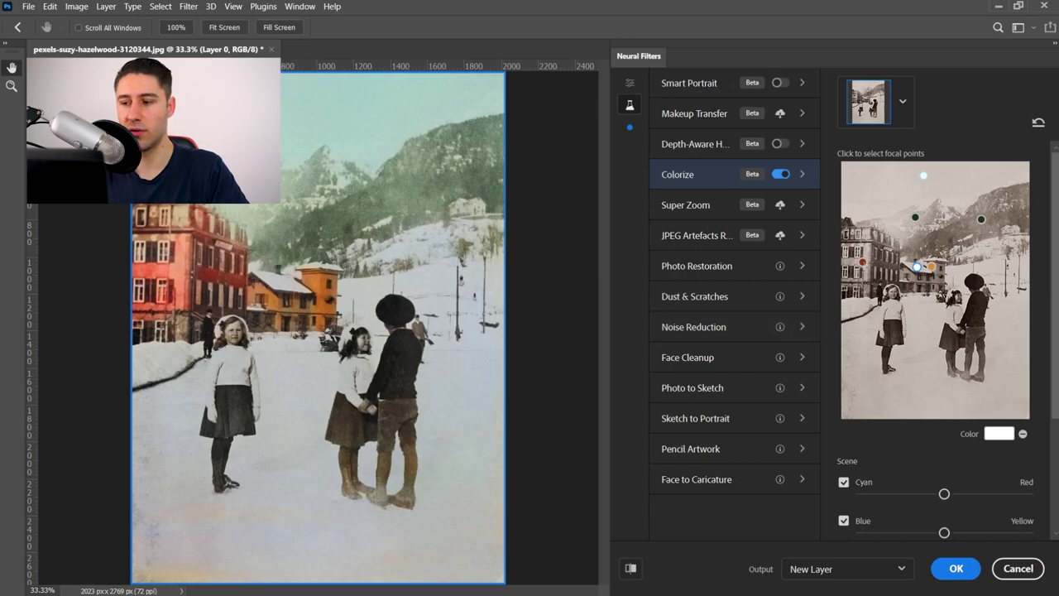
left_click(862, 262)
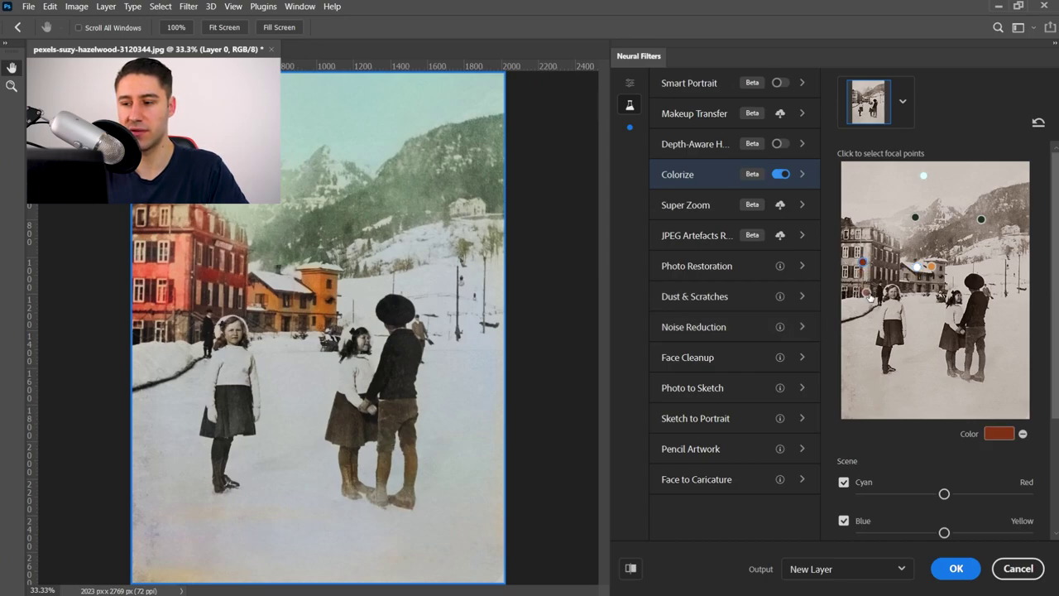
left_click(866, 293)
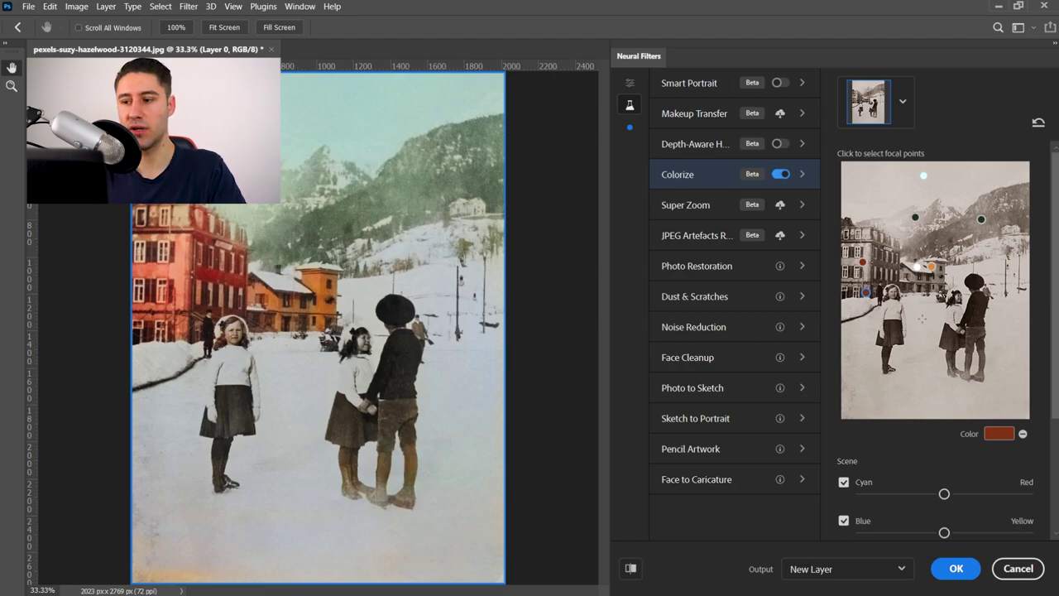
left_click(998, 432)
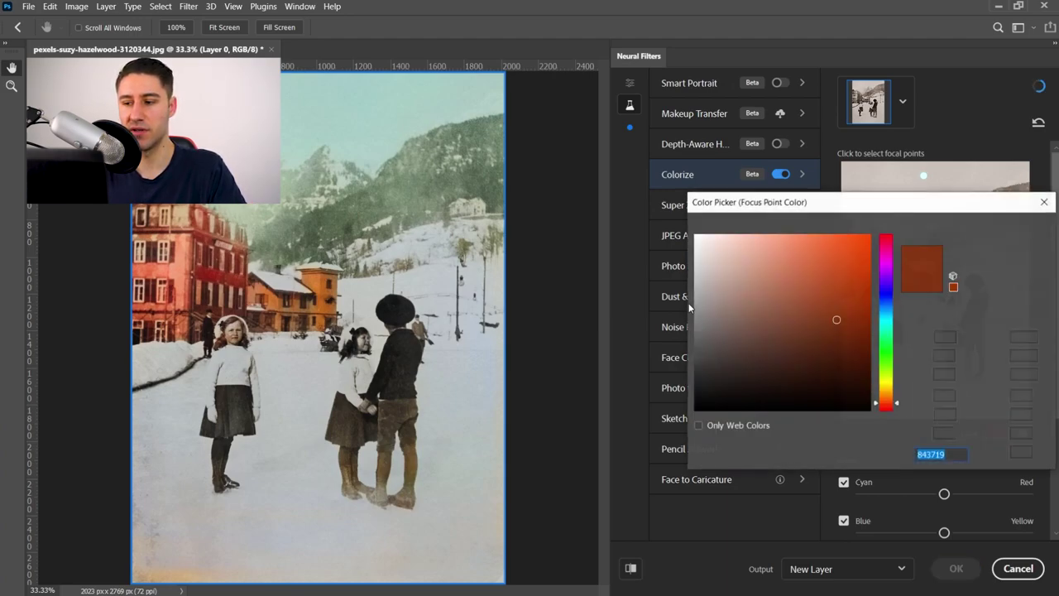
type("ffffff")
left_click(998, 233)
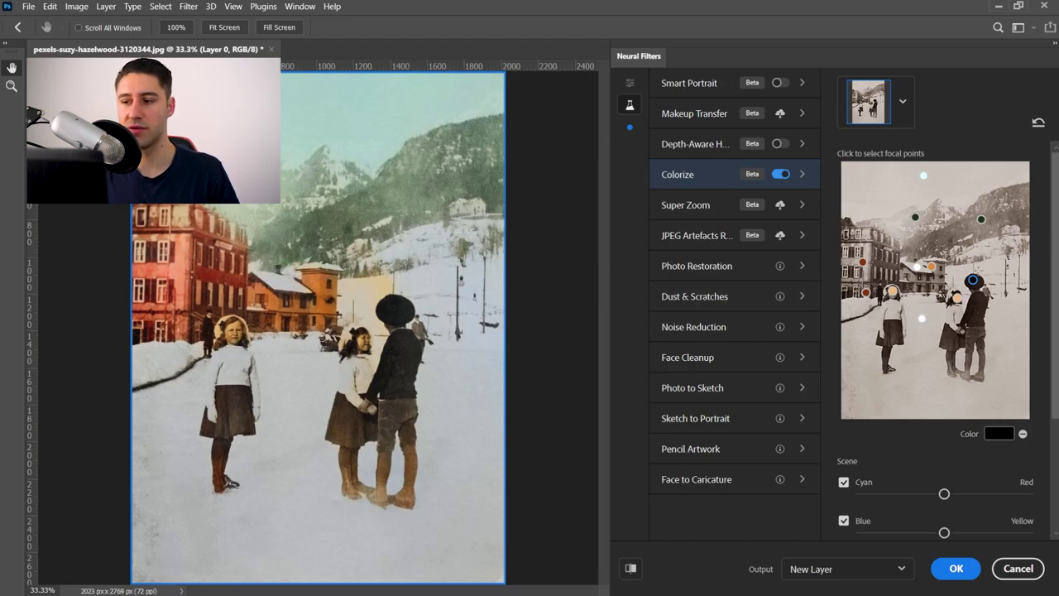
left_click(998, 433)
type("ffffff")
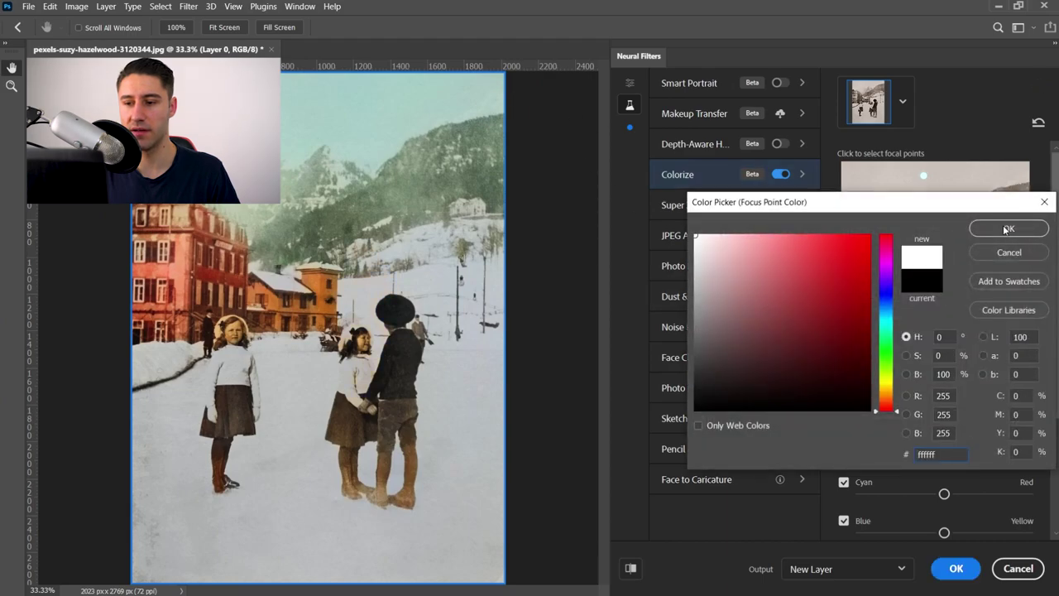
left_click(1008, 230)
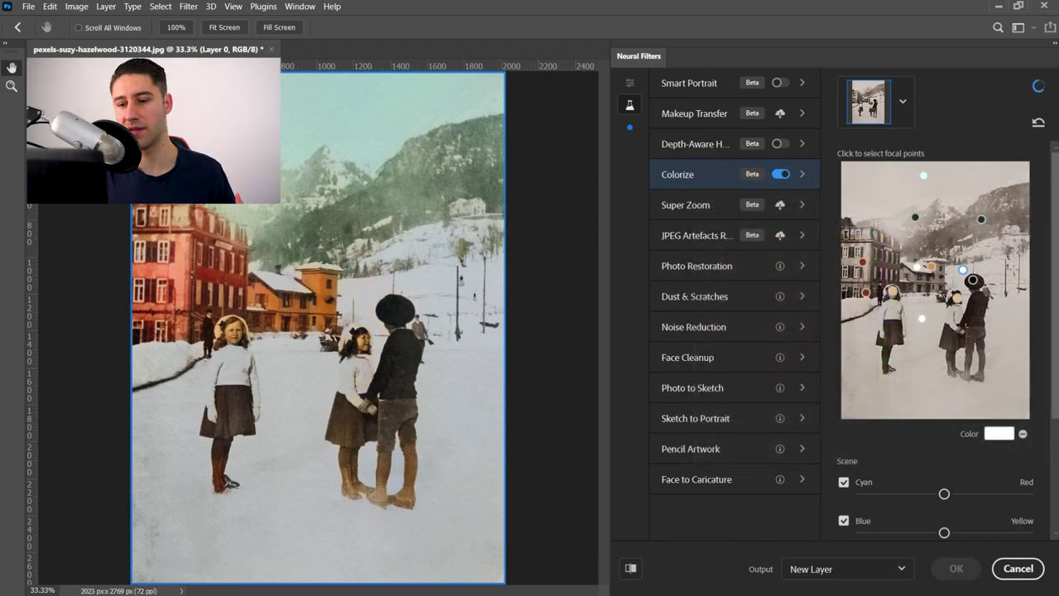
Step: Shift the colour balance slightly toward red, blue and green
left_click_drag(1058, 217, 1057, 335)
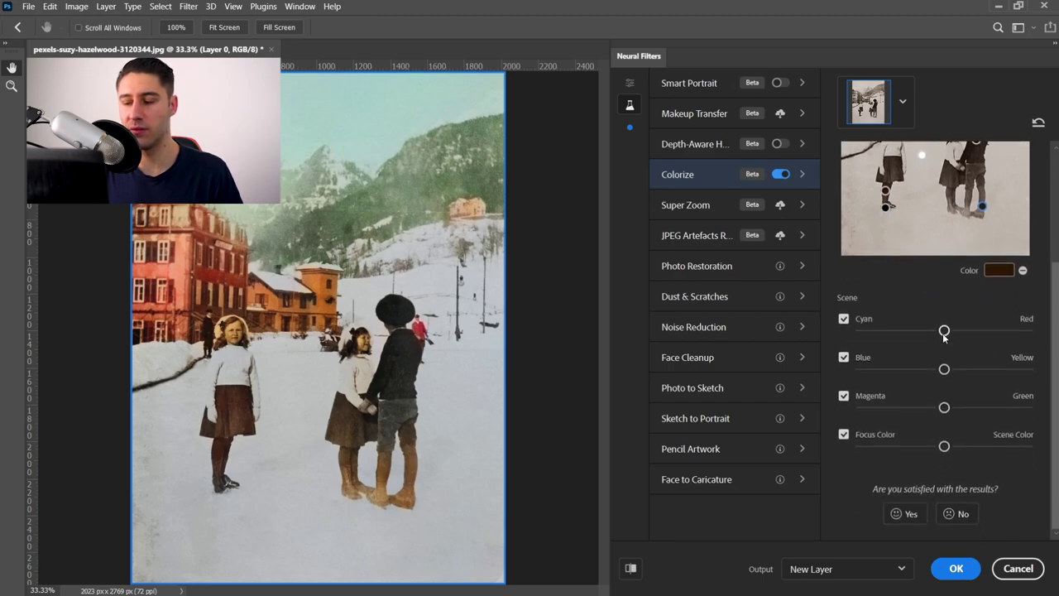
left_click_drag(943, 331, 958, 331)
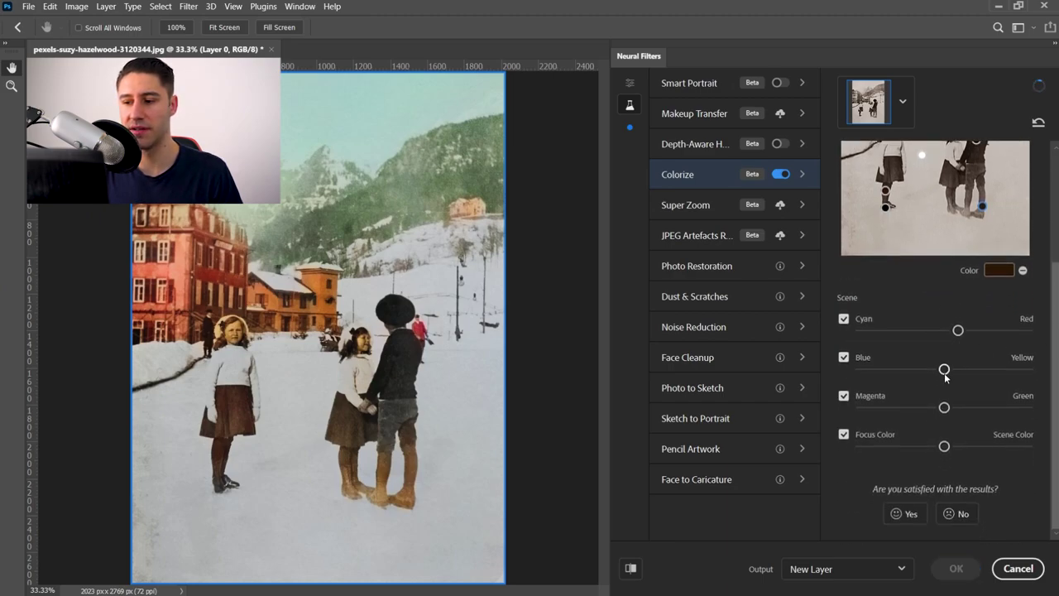
left_click_drag(944, 370, 929, 369)
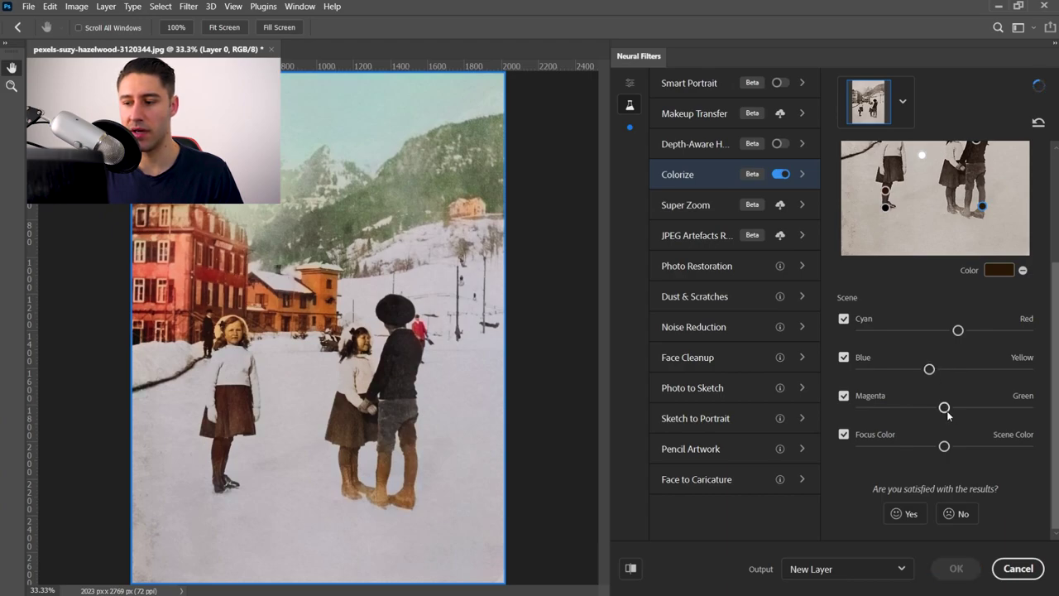
left_click_drag(948, 414, 927, 446)
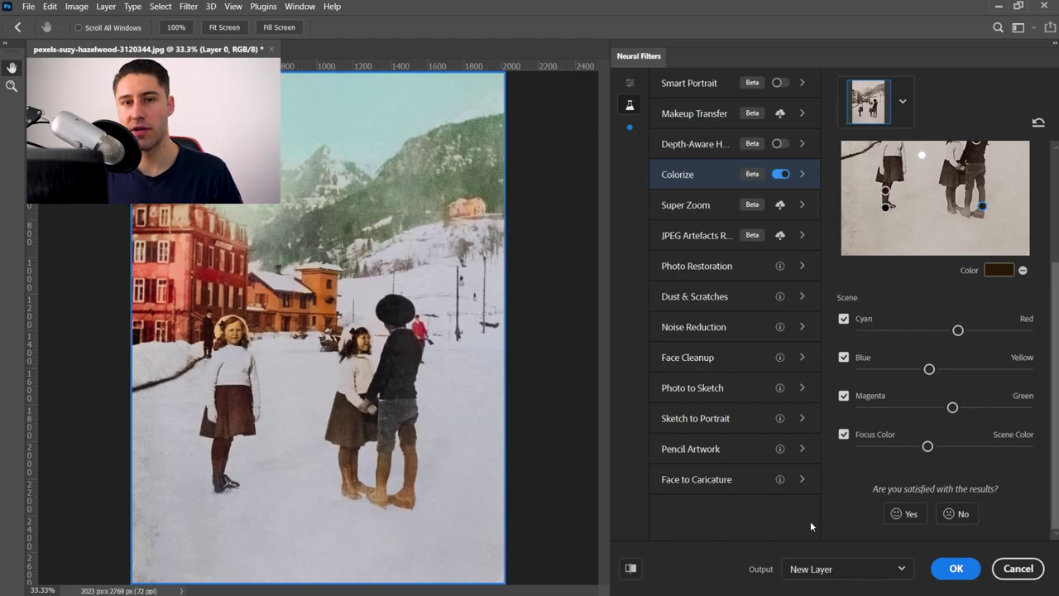
Step: Compare with the original, then apply Colorize as a Duplicate Layer Masked output
left_click(632, 570)
left_click(631, 569)
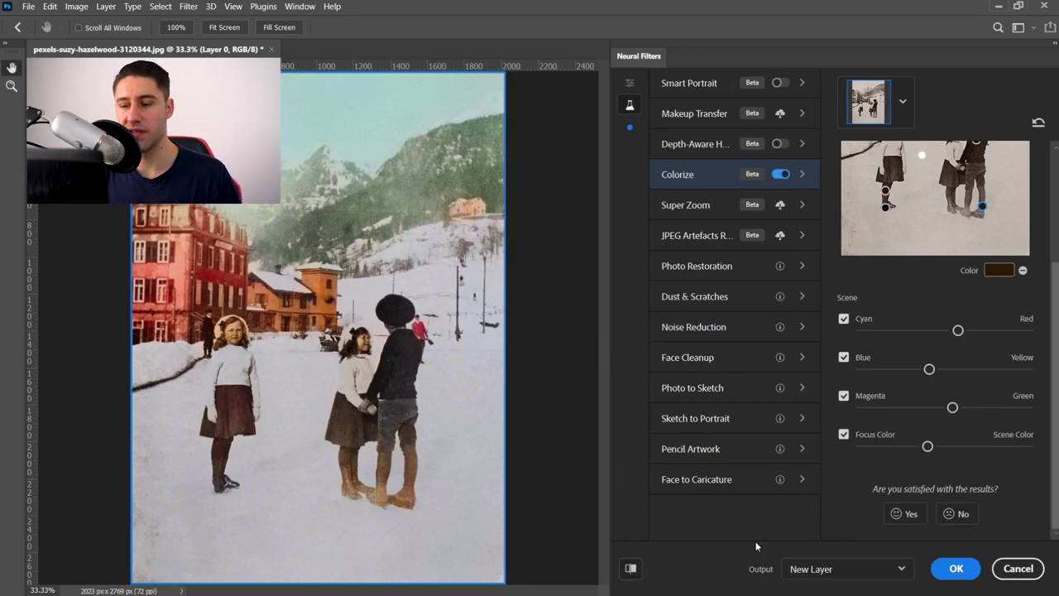
left_click(809, 576)
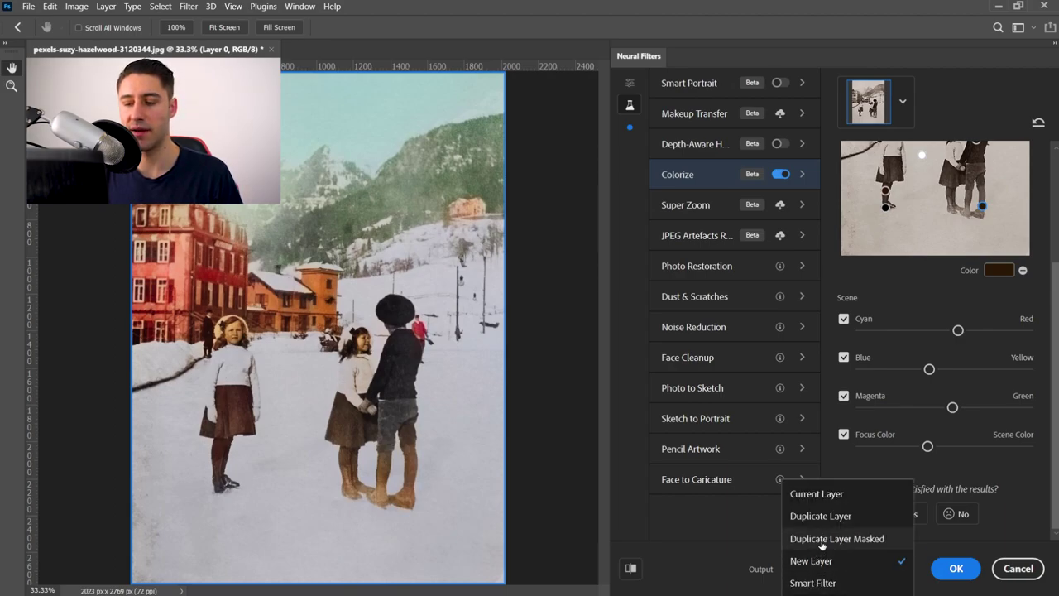
left_click(821, 539)
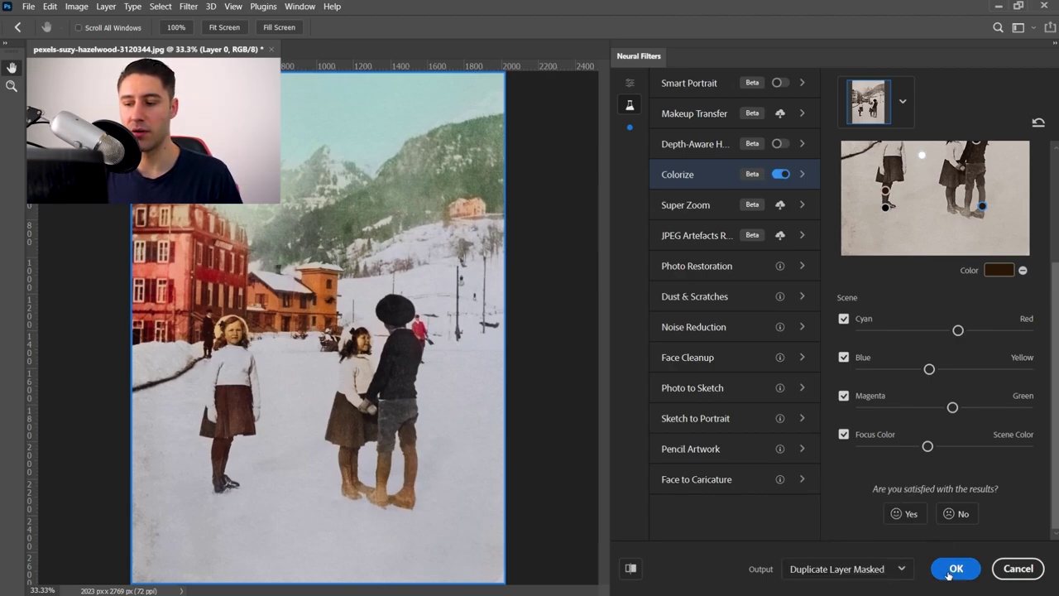
left_click(949, 575)
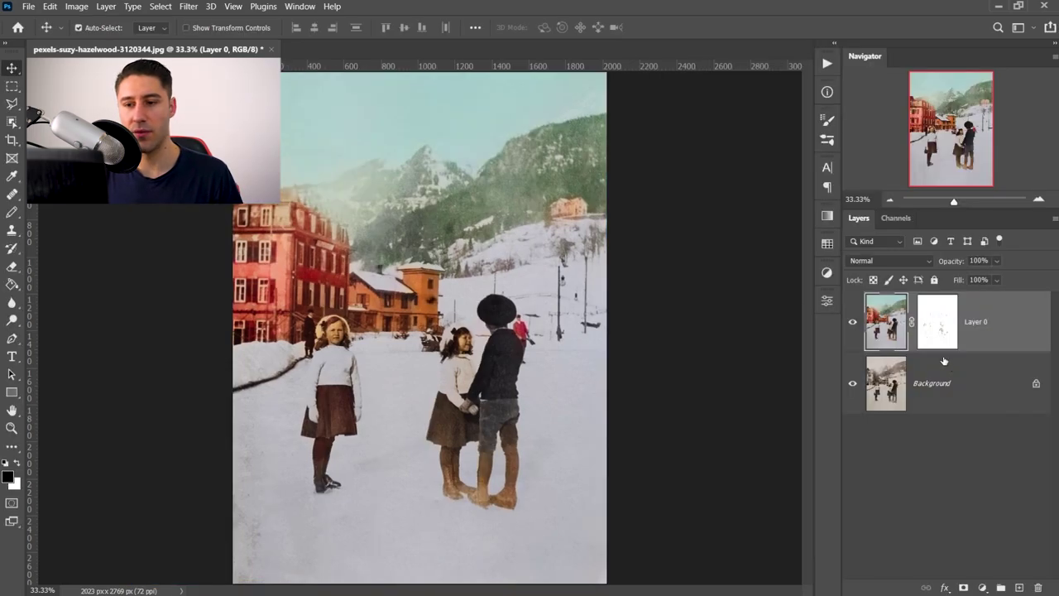
left_click(852, 324)
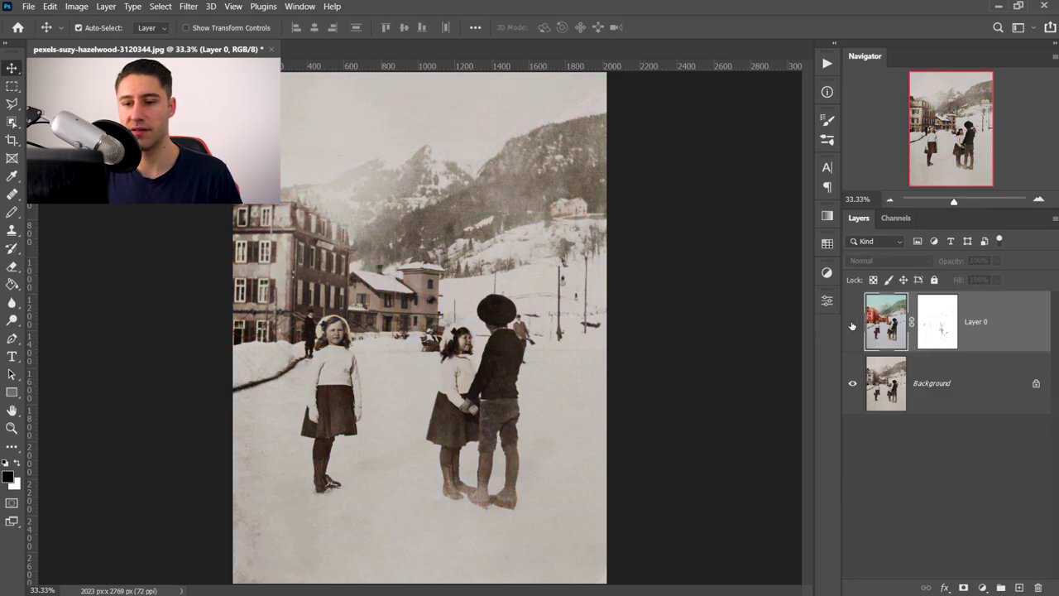
left_click(852, 324)
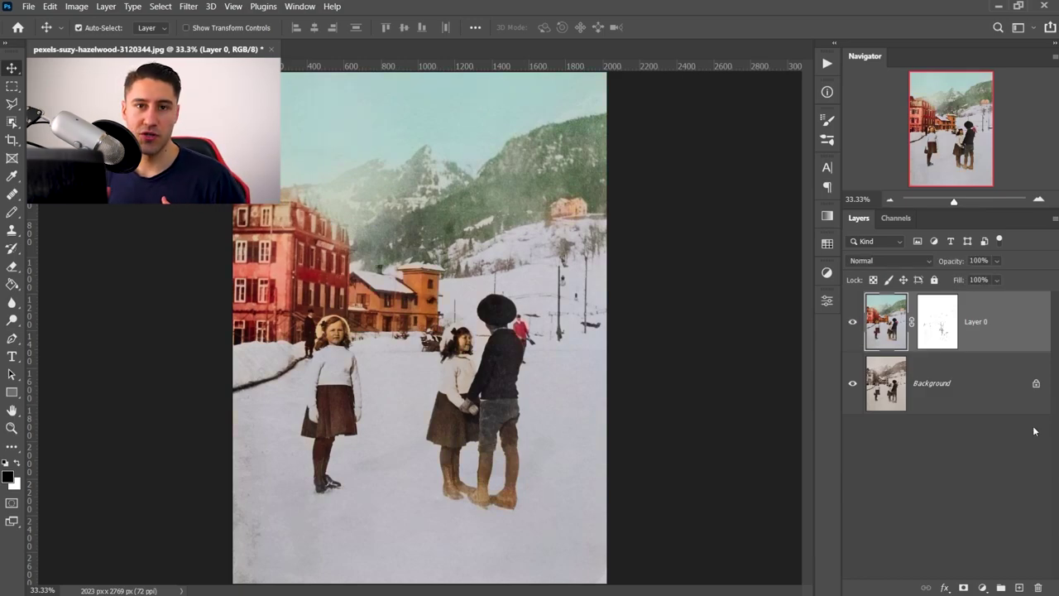